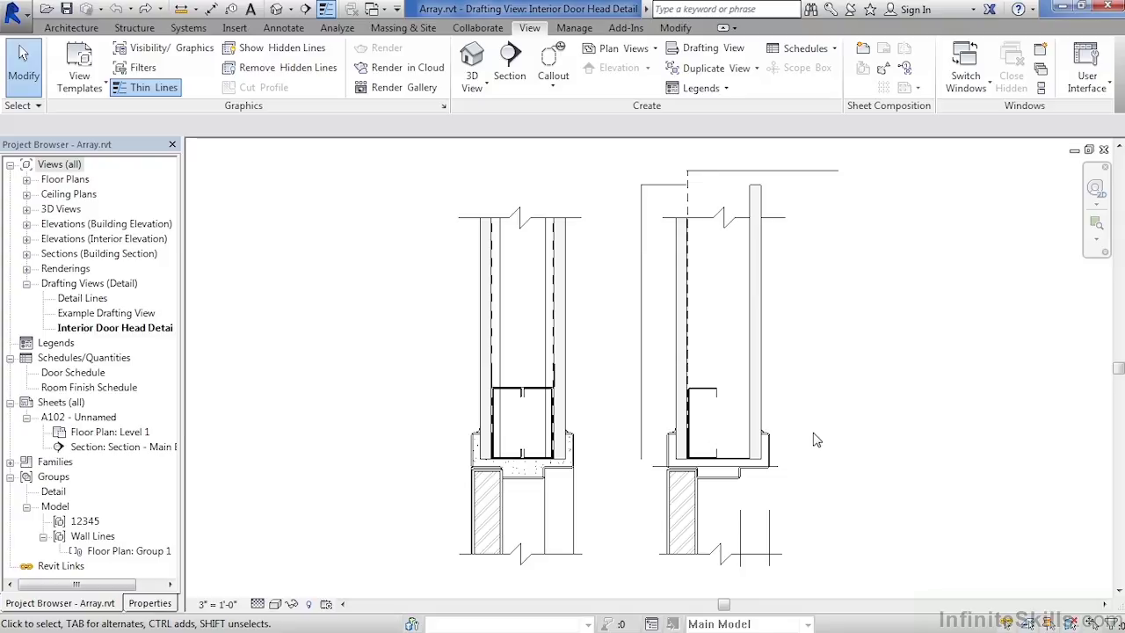
Compare the door head detail's line weights with thin lines off and on again
{"action": "scroll", "coordinate": [802, 450], "scroll_direction": "up", "scroll_amount": 4}
{"action": "scroll", "coordinate": [787, 455], "scroll_direction": "up", "scroll_amount": 1}
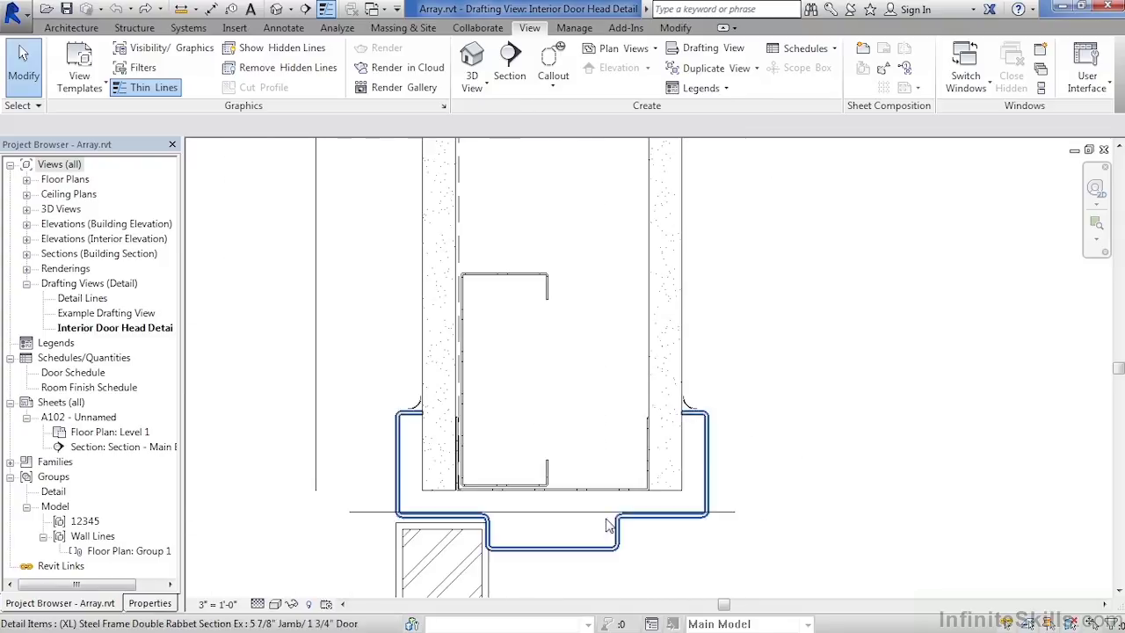
{"action": "scroll", "coordinate": [567, 508], "scroll_direction": "up", "scroll_amount": 3}
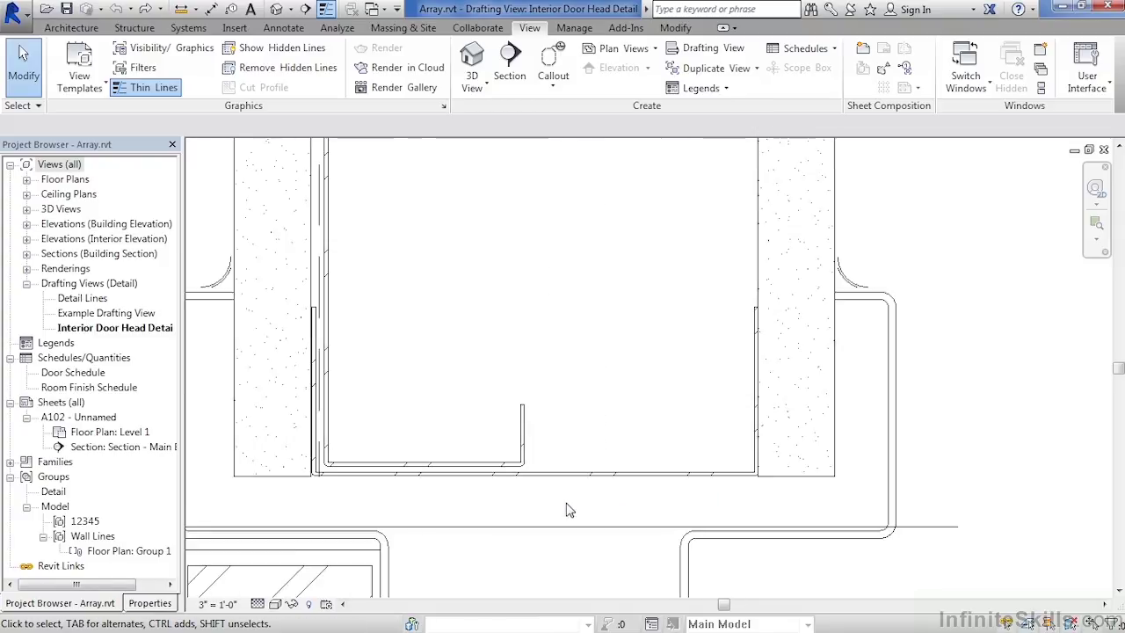
{"action": "scroll", "coordinate": [618, 490], "scroll_direction": "down", "scroll_amount": 2}
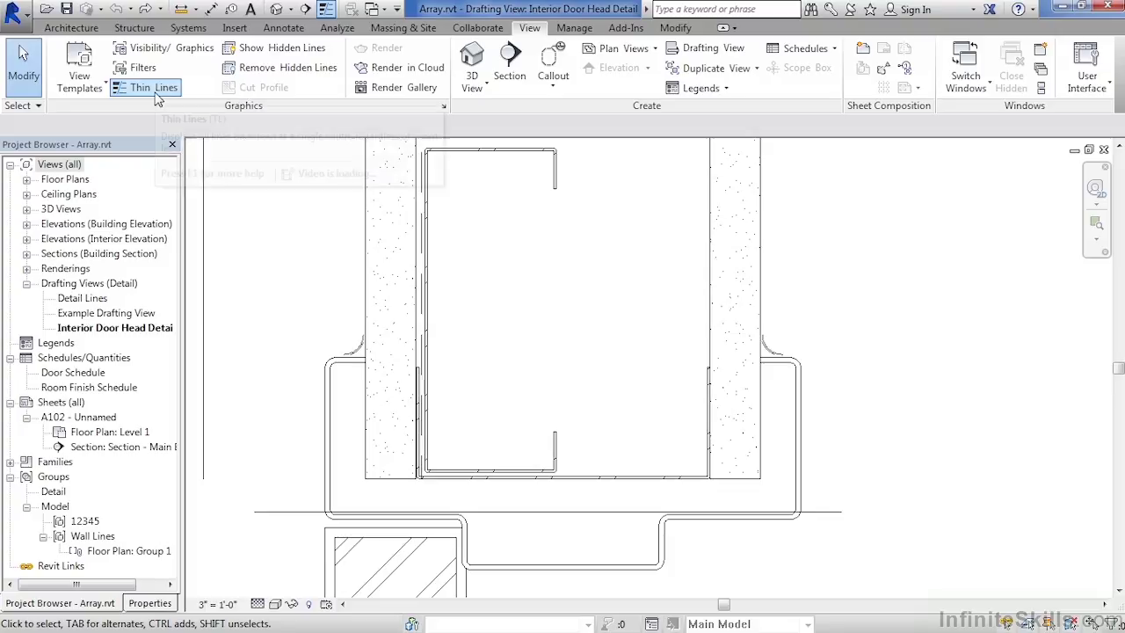
{"action": "left_click", "coordinate": [154, 87]}
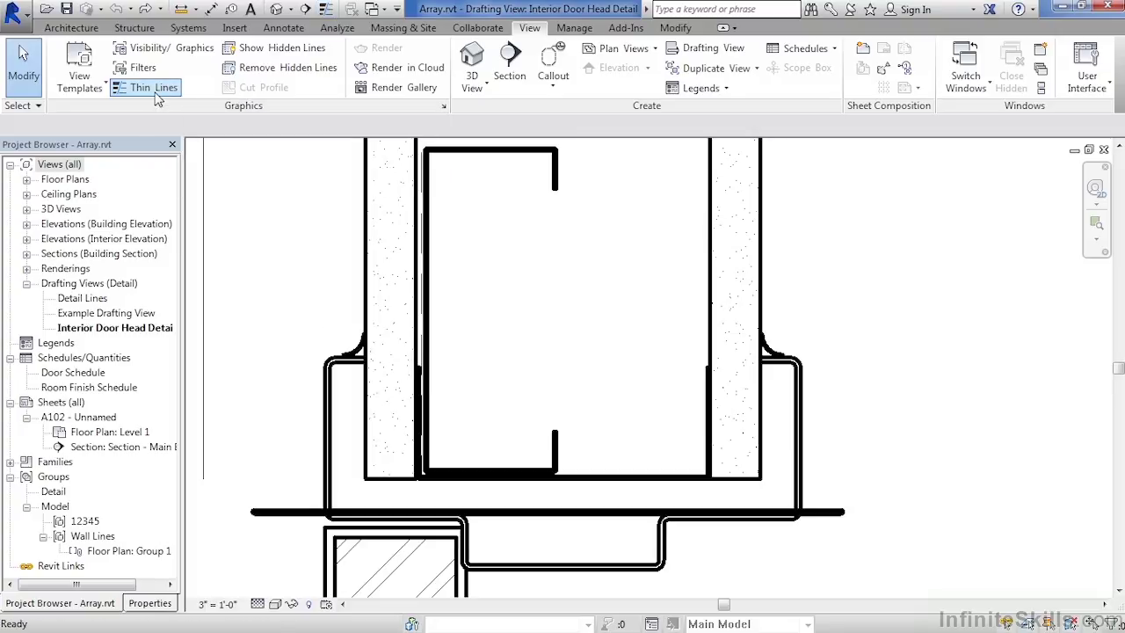
{"action": "left_click", "coordinate": [154, 88]}
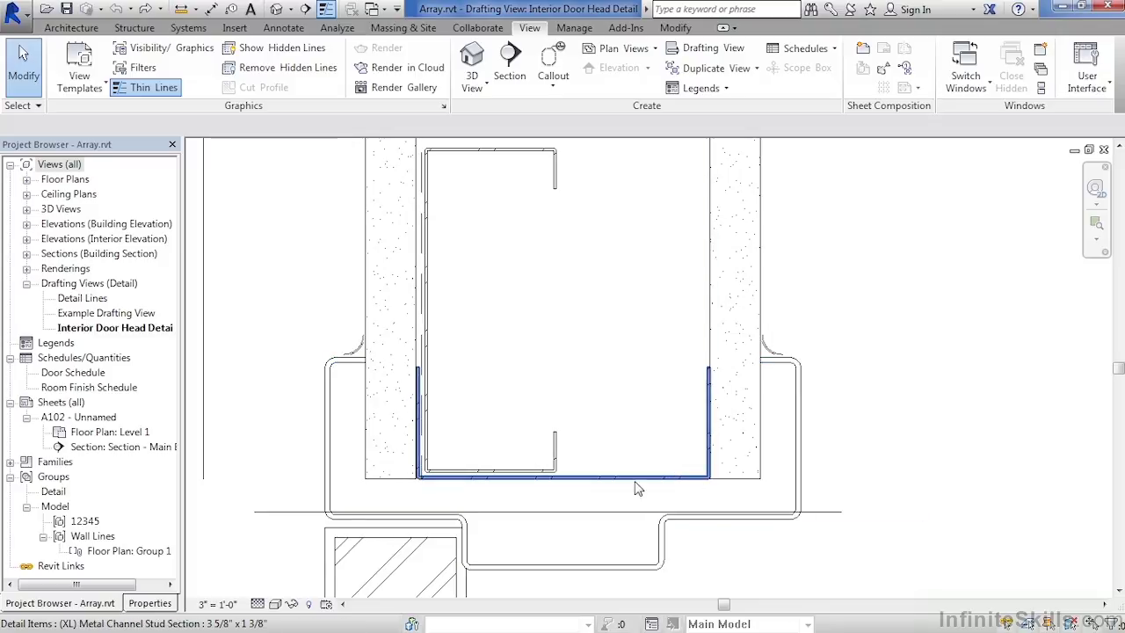
Linearly array the lower metal channel upward as 2 grouped items, placing the second about 4" above the first along the gypsum board edge
{"action": "left_click", "coordinate": [591, 483]}
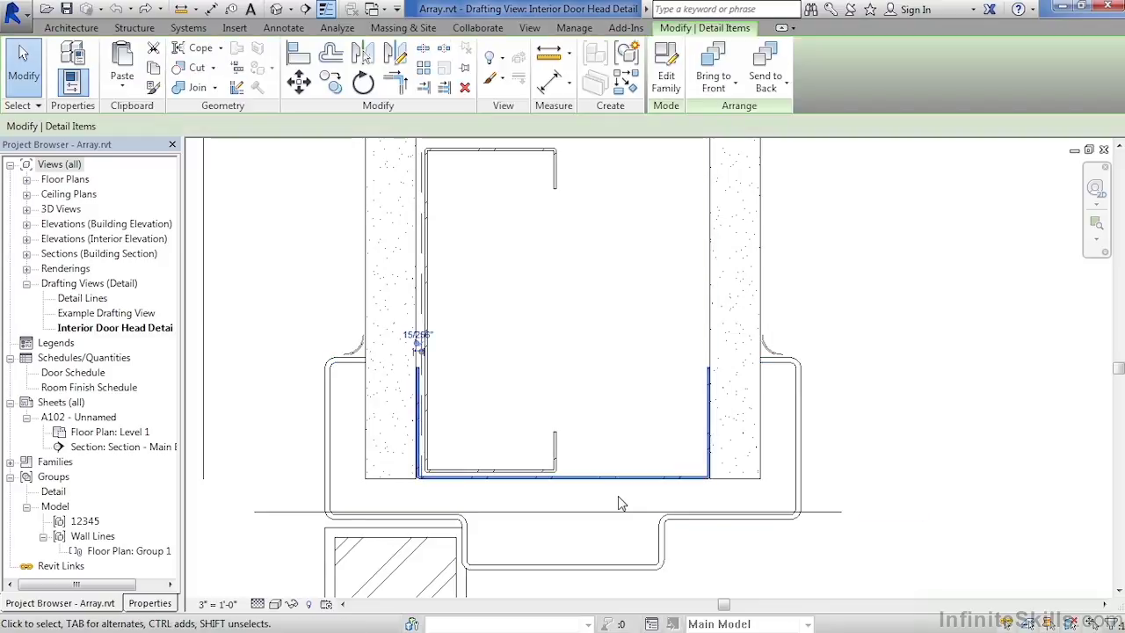
{"action": "scroll", "coordinate": [619, 501], "scroll_direction": "down", "scroll_amount": 1}
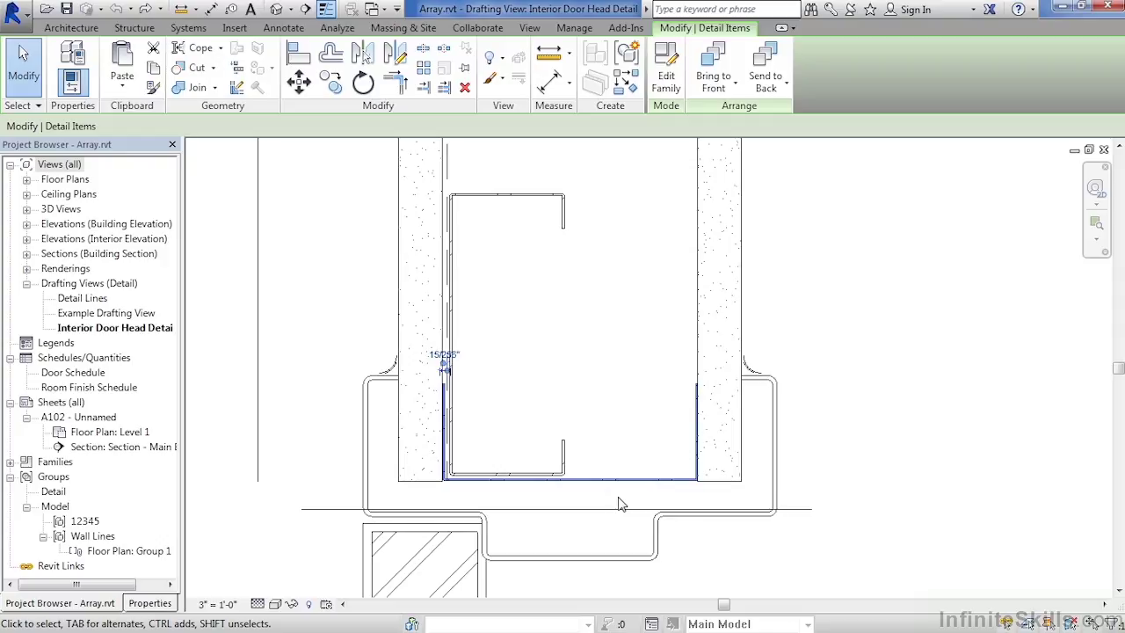
{"action": "scroll", "coordinate": [618, 503], "scroll_direction": "down", "scroll_amount": 3}
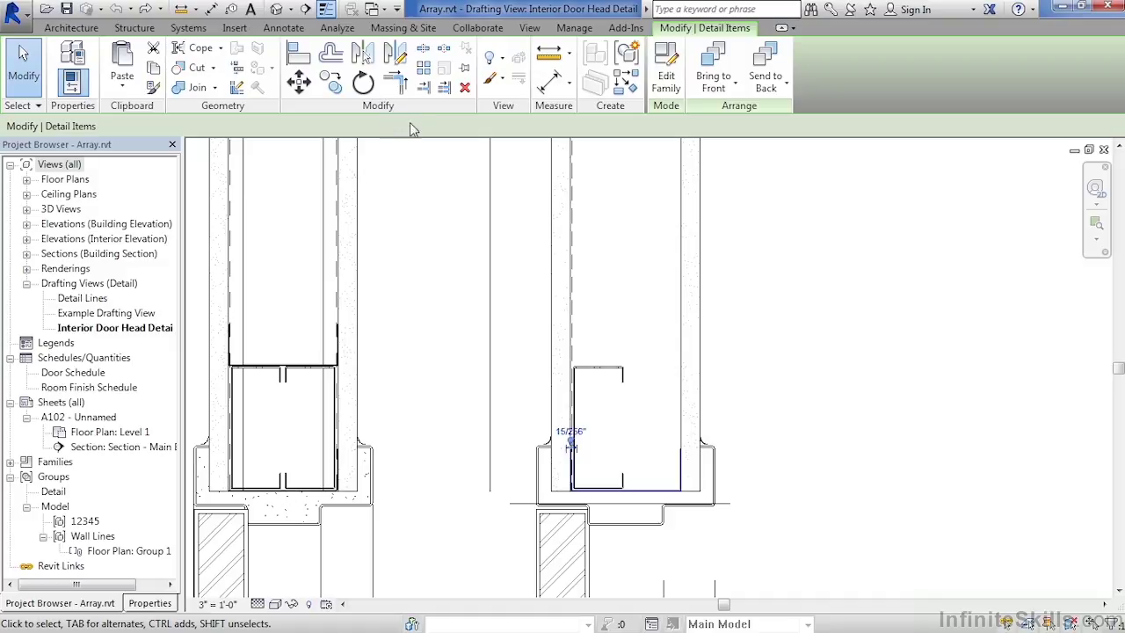
{"action": "left_click", "coordinate": [422, 68]}
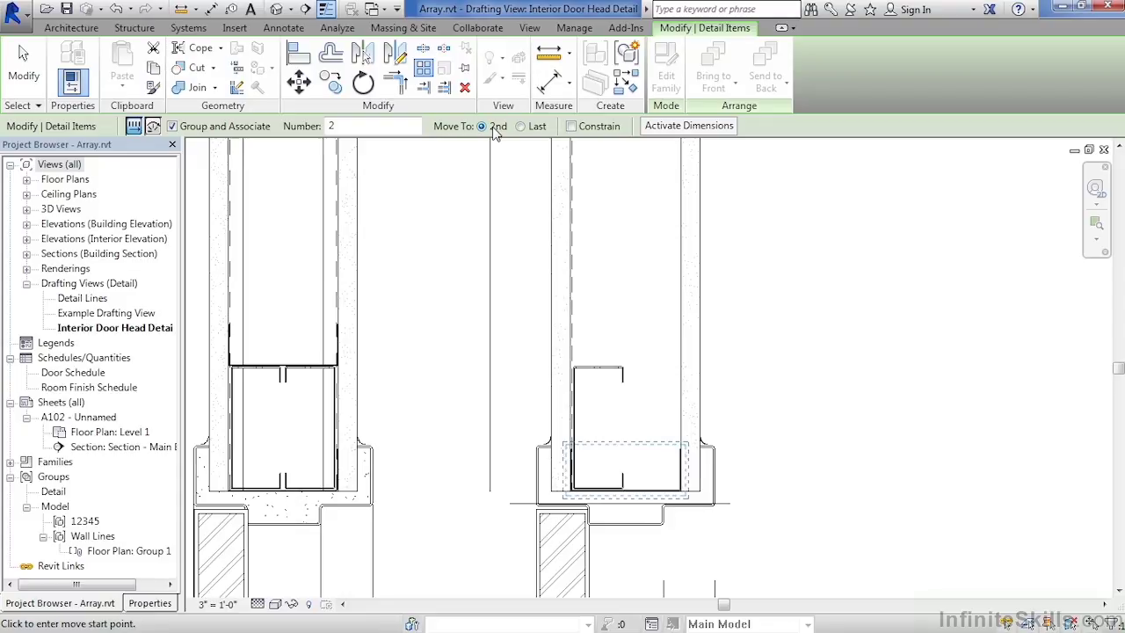
{"action": "scroll", "coordinate": [663, 499], "scroll_direction": "up", "scroll_amount": 6}
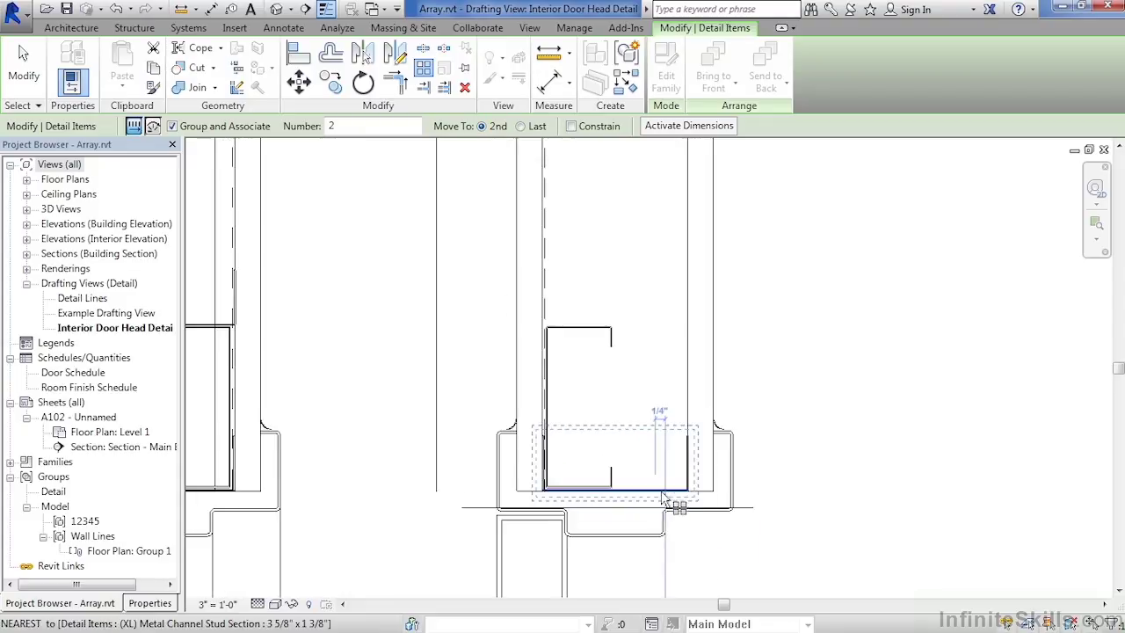
{"action": "scroll", "coordinate": [688, 502], "scroll_direction": "up", "scroll_amount": 2}
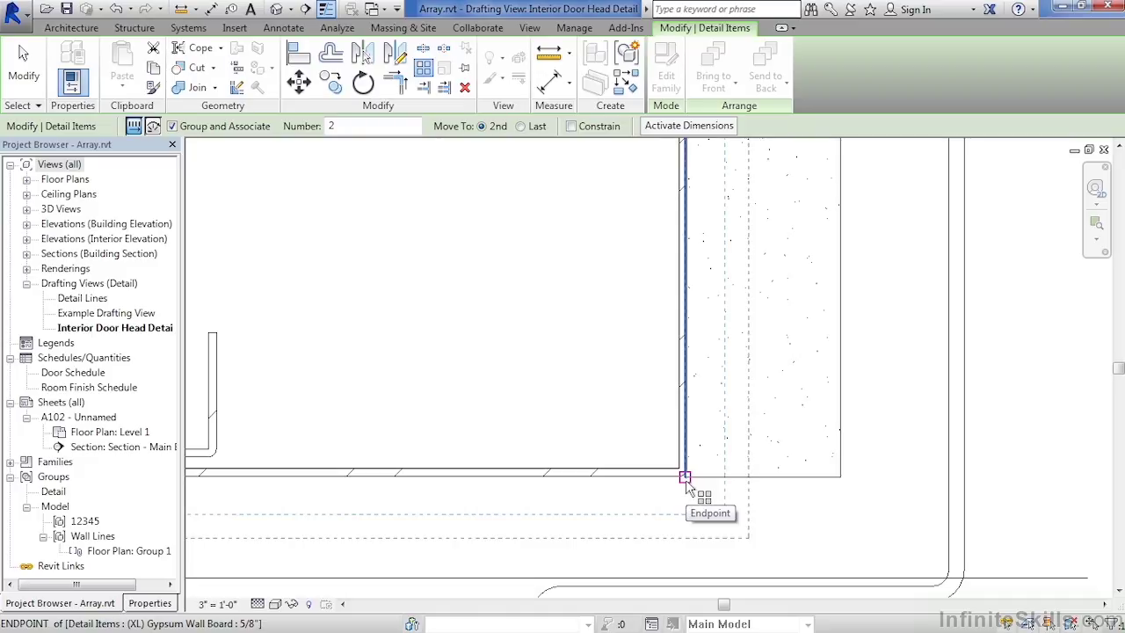
{"action": "left_click", "coordinate": [685, 477]}
{"action": "scroll", "coordinate": [693, 496], "scroll_direction": "down", "scroll_amount": 3}
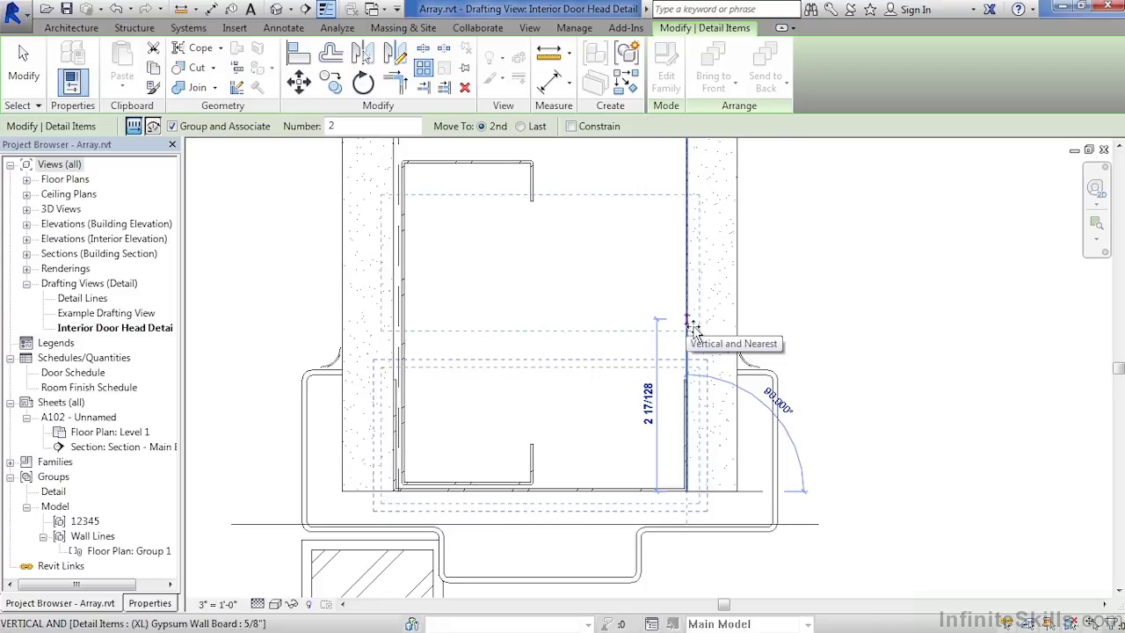
{"action": "scroll", "coordinate": [677, 519], "scroll_direction": "down", "scroll_amount": 2}
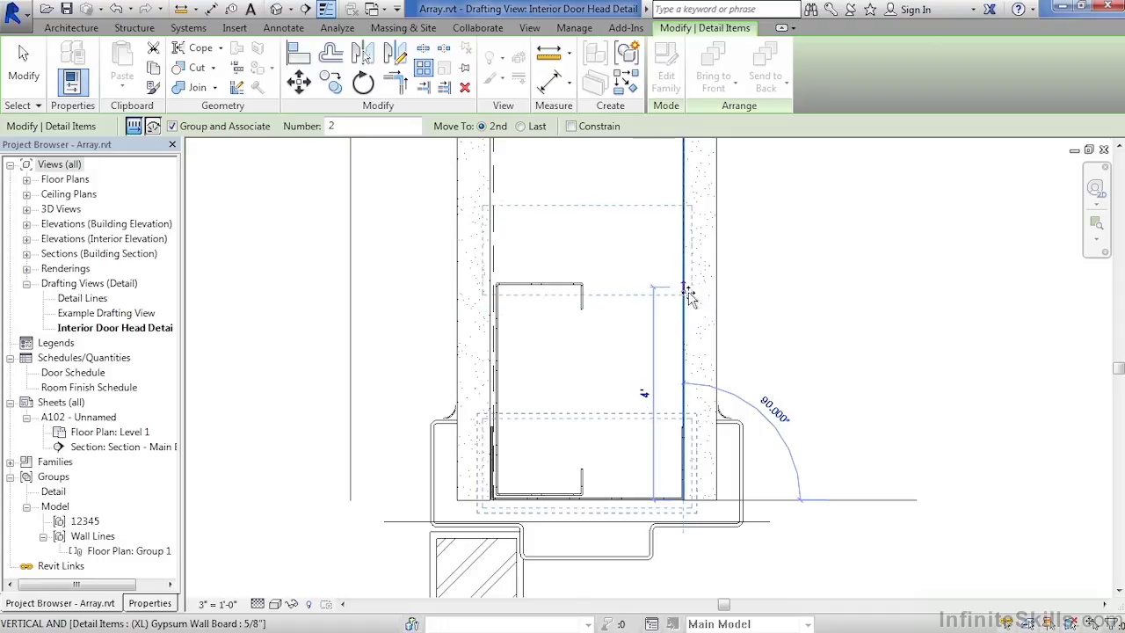
{"action": "left_click", "coordinate": [686, 290]}
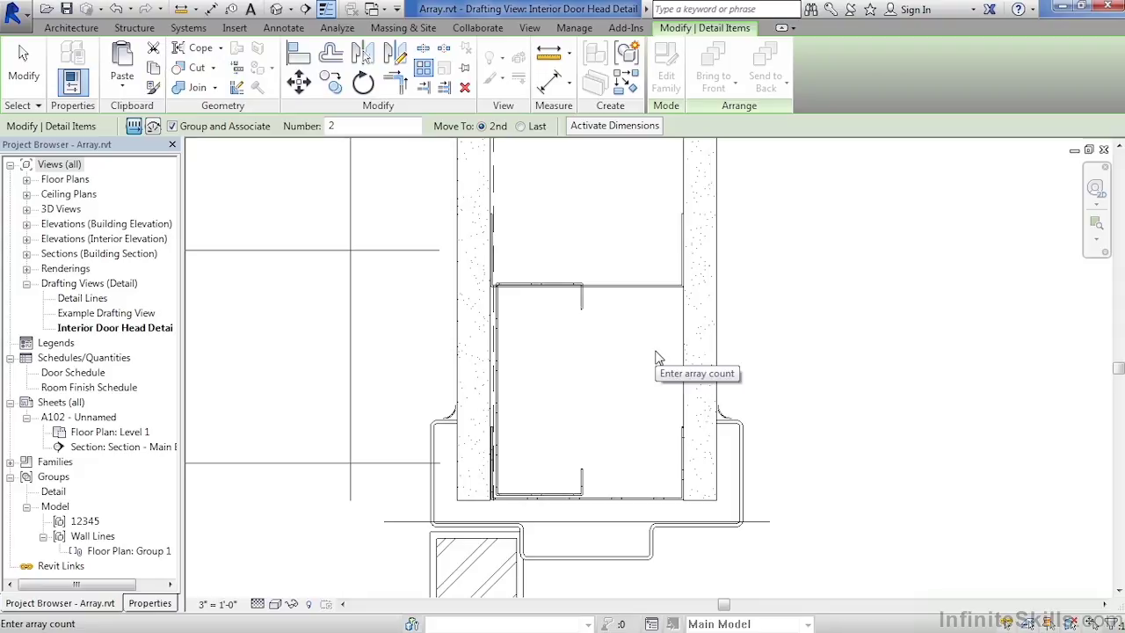
{"action": "scroll", "coordinate": [502, 269], "scroll_direction": "up", "scroll_amount": 5}
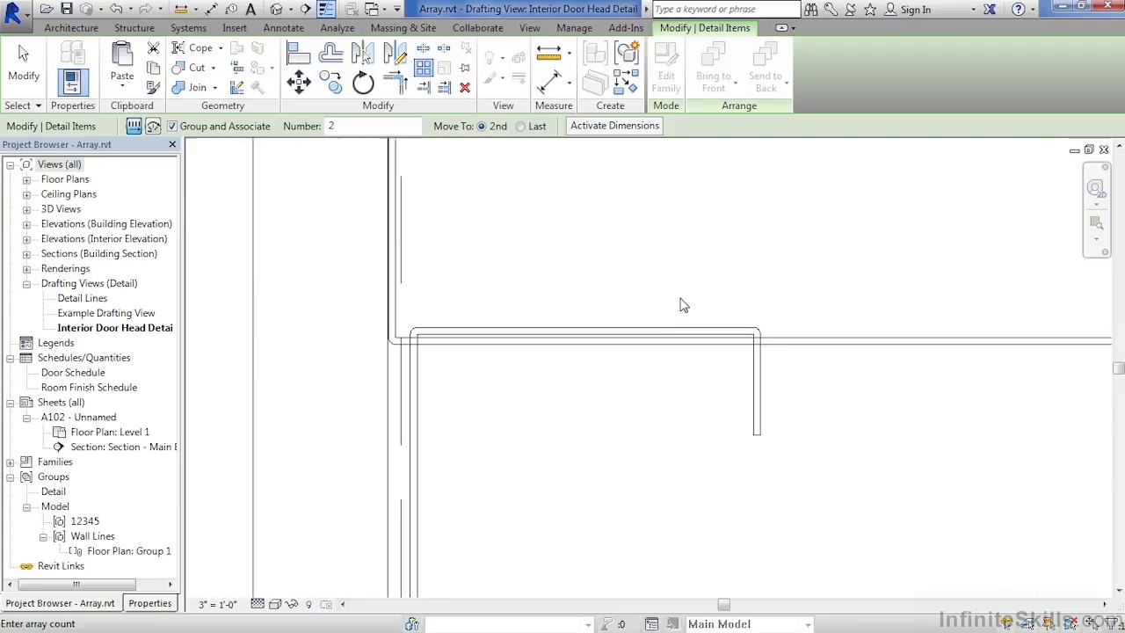
{"action": "scroll", "coordinate": [683, 307], "scroll_direction": "up", "scroll_amount": 1}
{"action": "key", "text": "Return"}
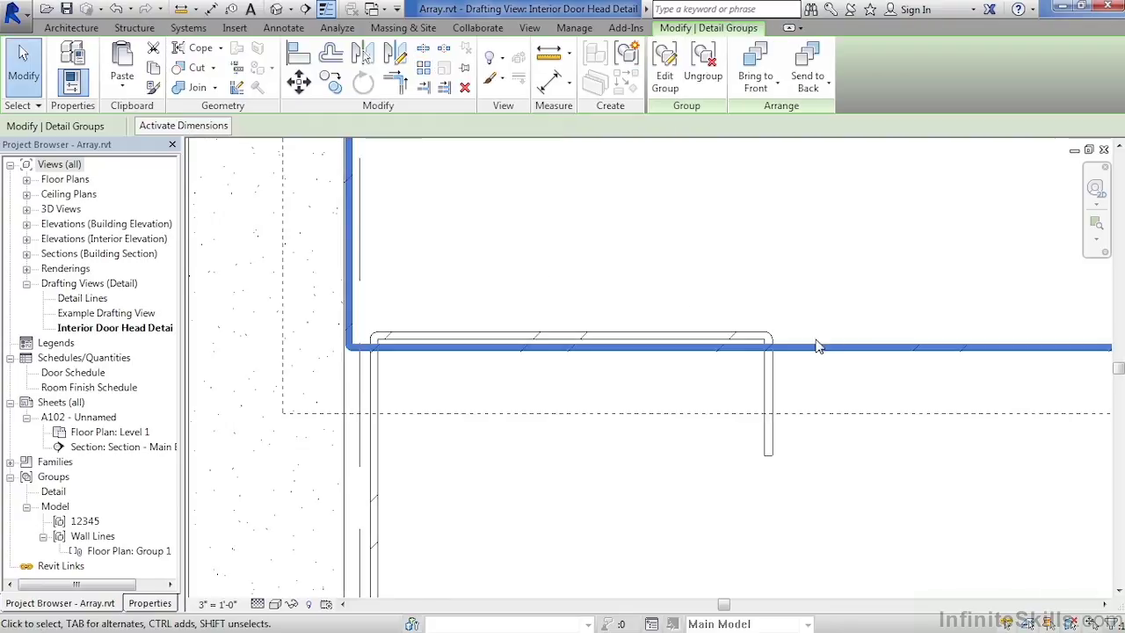
Move the upper arrayed channel up slightly so it sits just above the top of the metal stud
{"action": "left_click", "coordinate": [826, 508]}
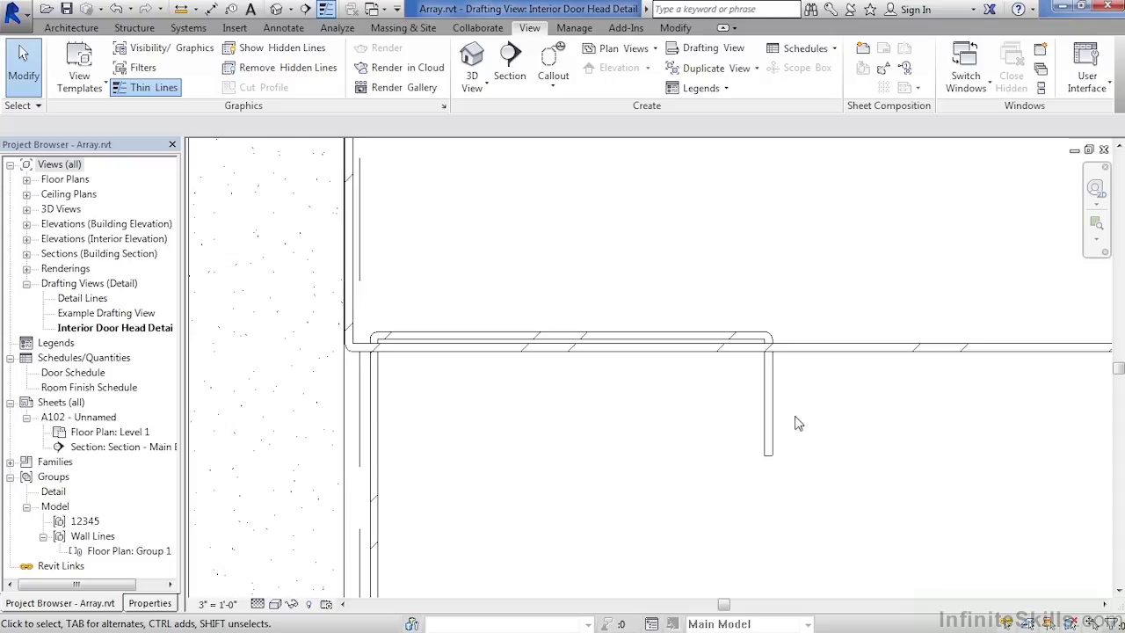
{"action": "left_click", "coordinate": [797, 355]}
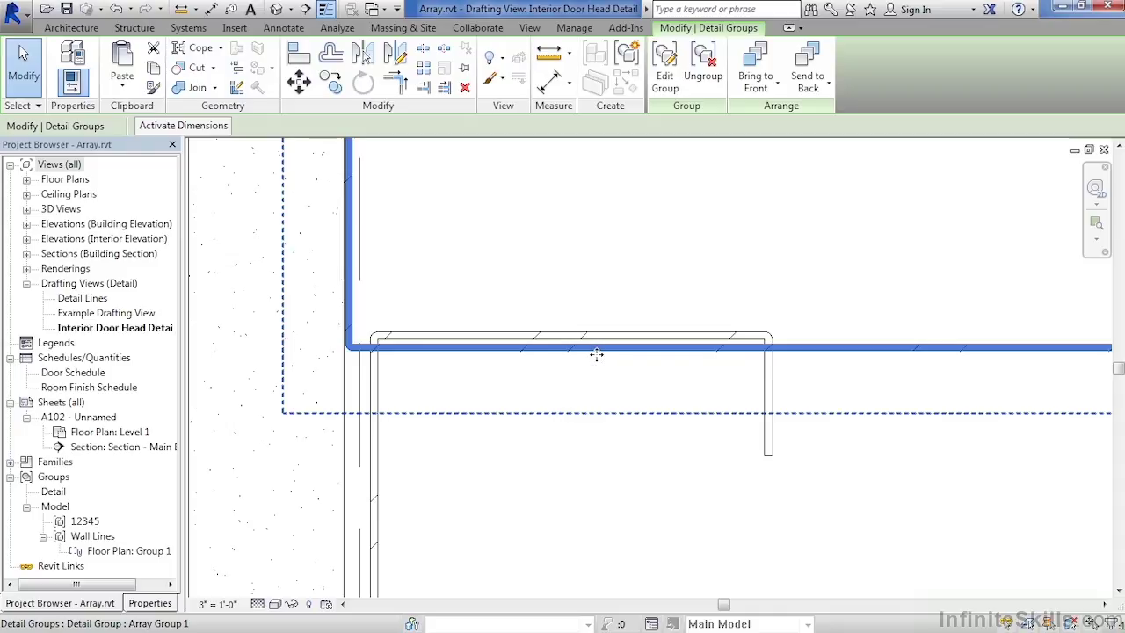
{"action": "left_click_drag", "start_coordinate": [596, 353], "coordinate": [603, 331]}
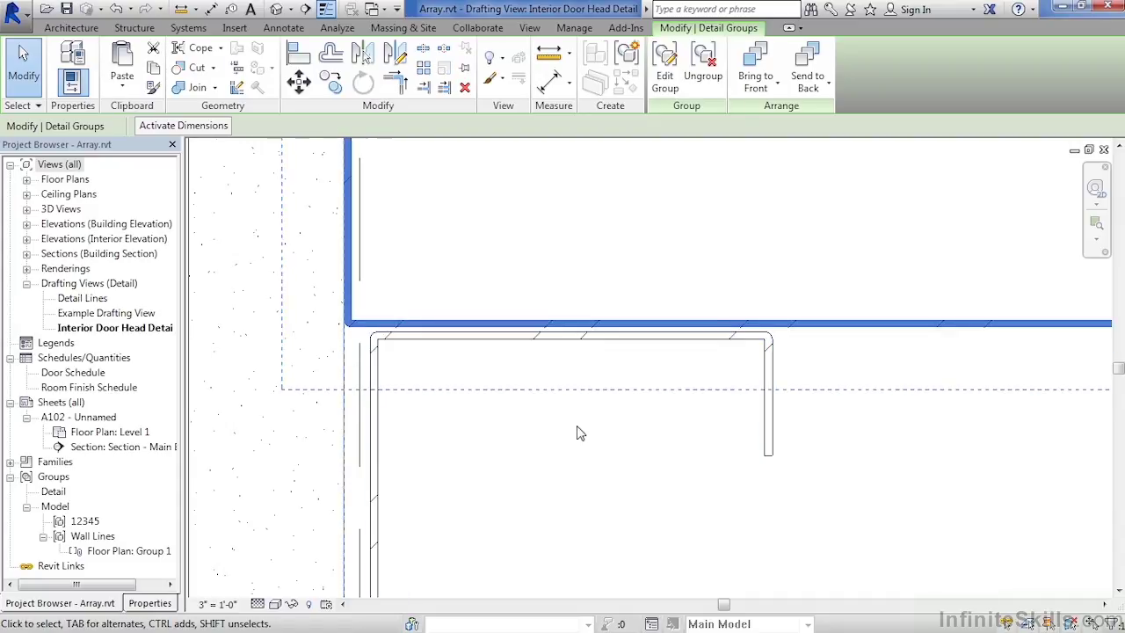
Set the channel array's item count to 4
{"action": "scroll", "coordinate": [578, 432], "scroll_direction": "down", "scroll_amount": 5}
{"action": "scroll", "coordinate": [578, 433], "scroll_direction": "down", "scroll_amount": 3}
{"action": "middle_click_drag", "start_coordinate": [603, 481], "coordinate": [651, 396]}
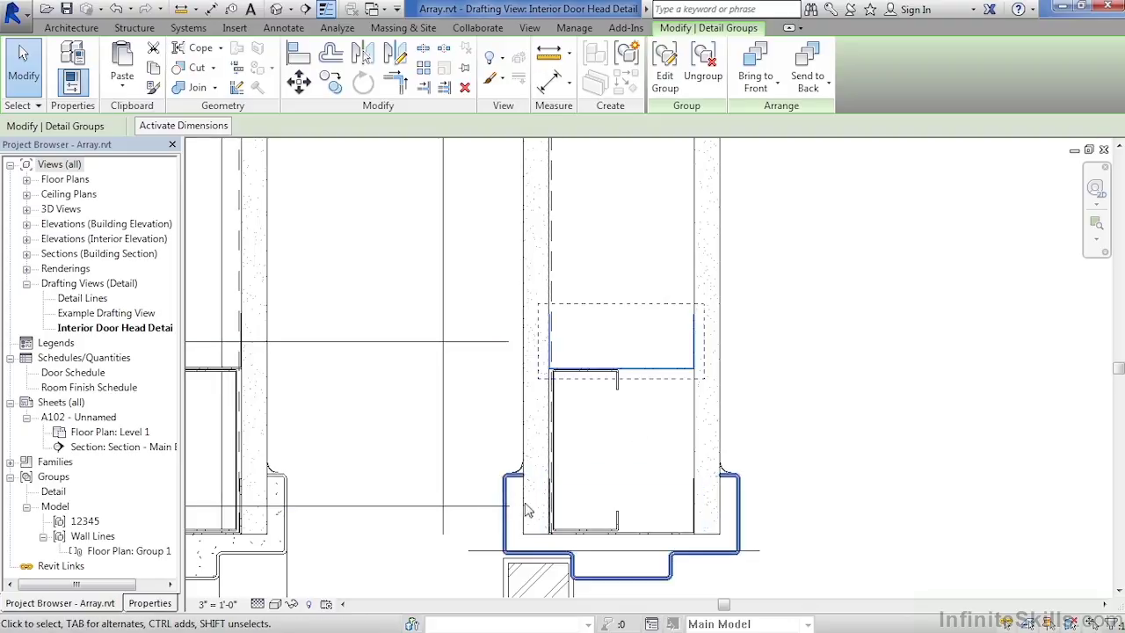
{"action": "scroll", "coordinate": [795, 452], "scroll_direction": "down", "scroll_amount": 4}
{"action": "scroll", "coordinate": [807, 476], "scroll_direction": "down", "scroll_amount": 5}
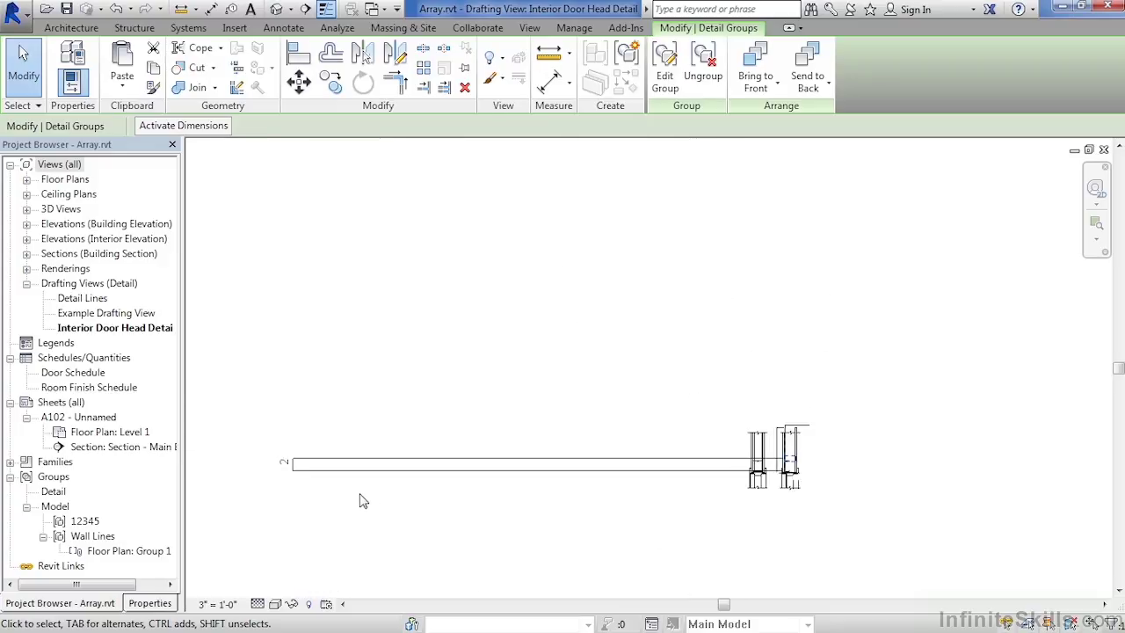
{"action": "left_click", "coordinate": [285, 463]}
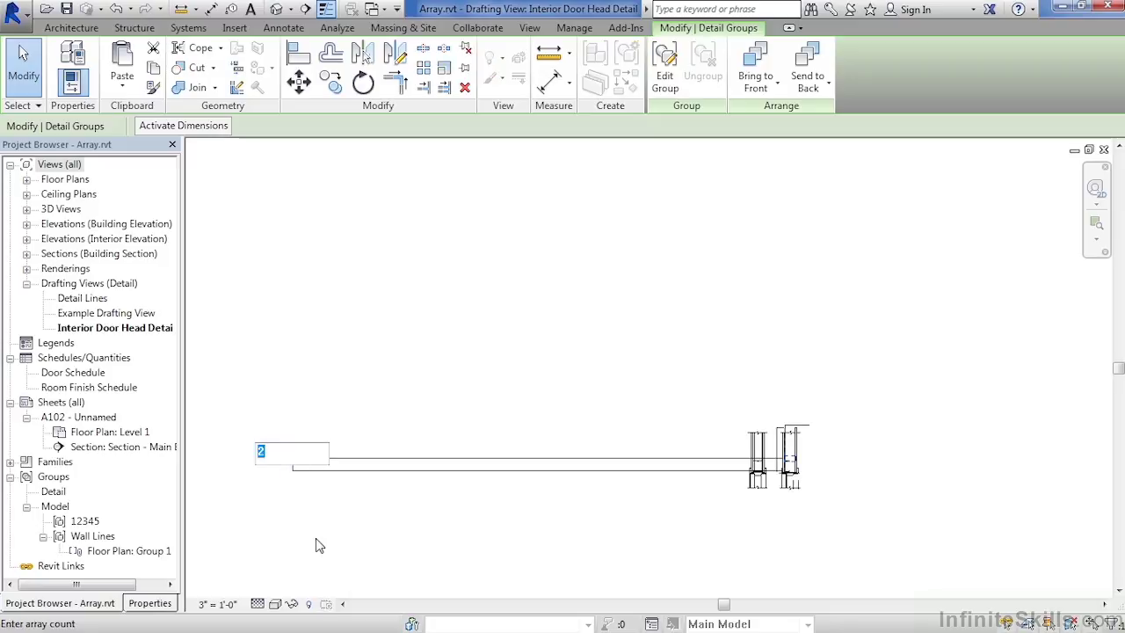
{"action": "type", "text": "4"}
{"action": "key", "text": "Return"}
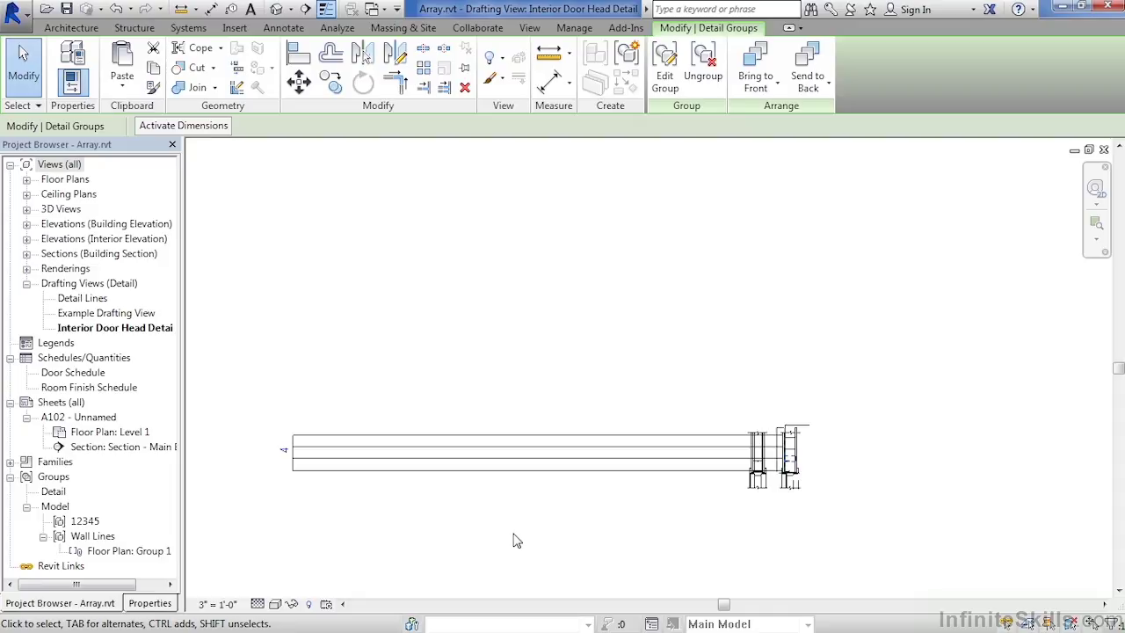
Set the channel array's item count to 3 and after that to 5
{"action": "left_click", "coordinate": [286, 453]}
{"action": "type", "text": "3"}
{"action": "key", "text": "Return"}
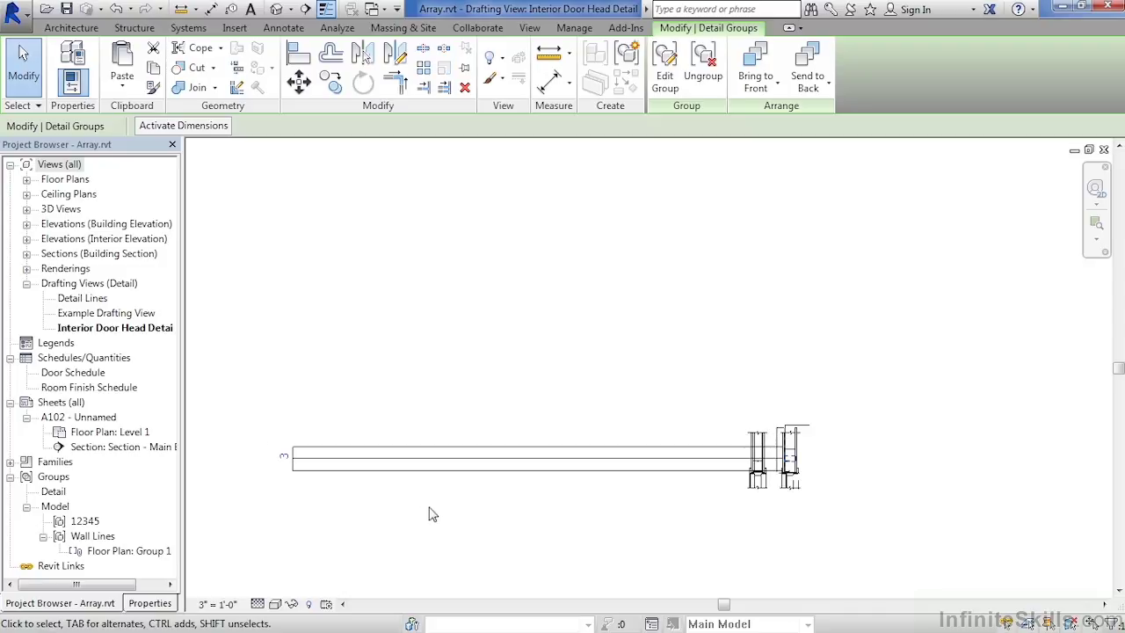
{"action": "left_click", "coordinate": [284, 457]}
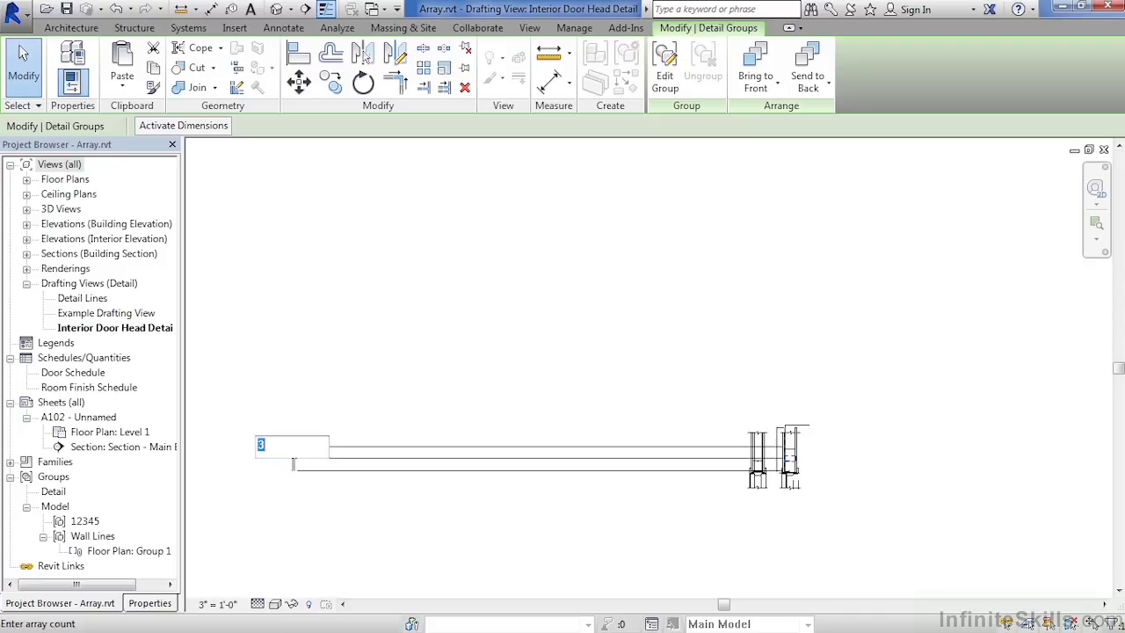
{"action": "type", "text": "5"}
{"action": "key", "text": "Return"}
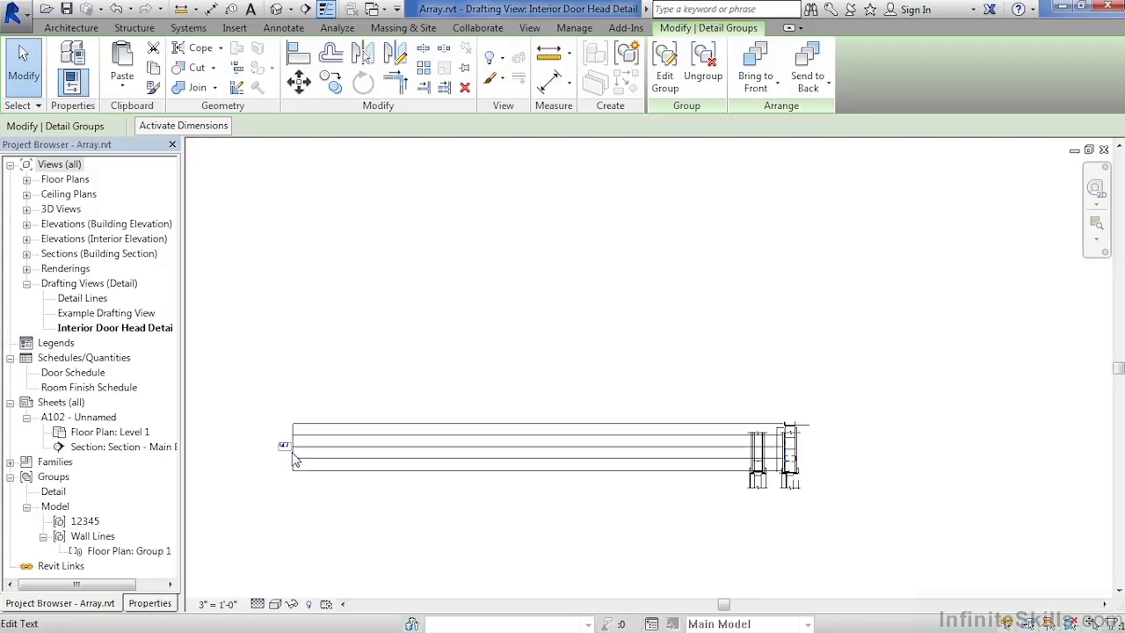
Reselect a channel of the array and set the item count to 2
{"action": "key", "text": "Escape"}
{"action": "scroll", "coordinate": [808, 479], "scroll_direction": "up", "scroll_amount": 4}
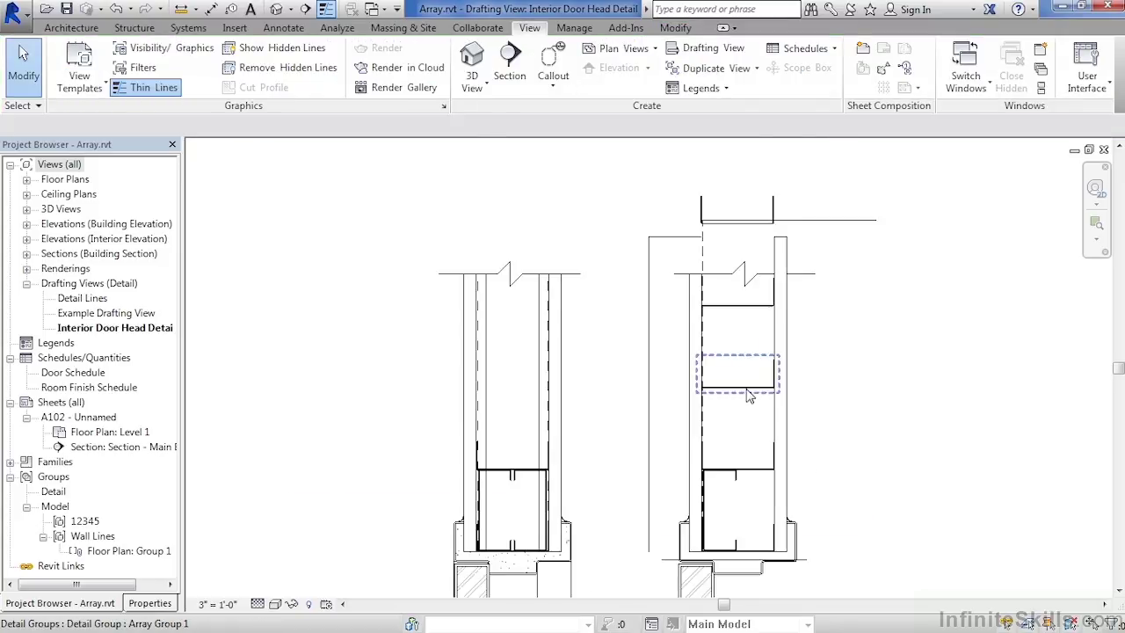
{"action": "left_click", "coordinate": [750, 400]}
{"action": "scroll", "coordinate": [761, 431], "scroll_direction": "down", "scroll_amount": 2}
{"action": "scroll", "coordinate": [761, 432], "scroll_direction": "down", "scroll_amount": 6}
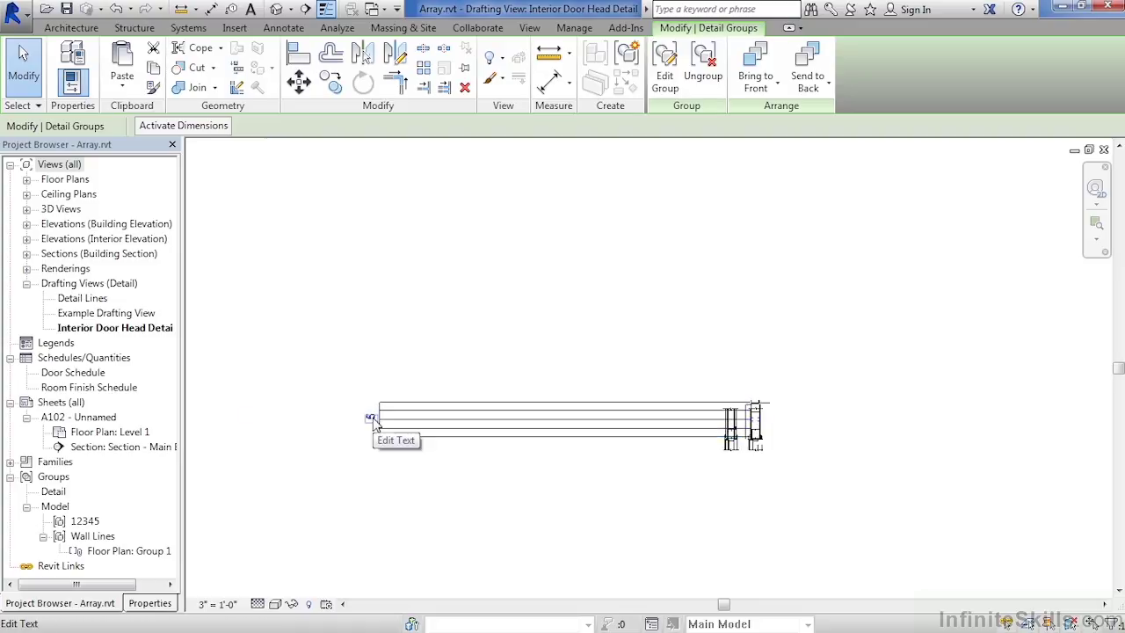
{"action": "left_click", "coordinate": [372, 421]}
{"action": "type", "text": "2"}
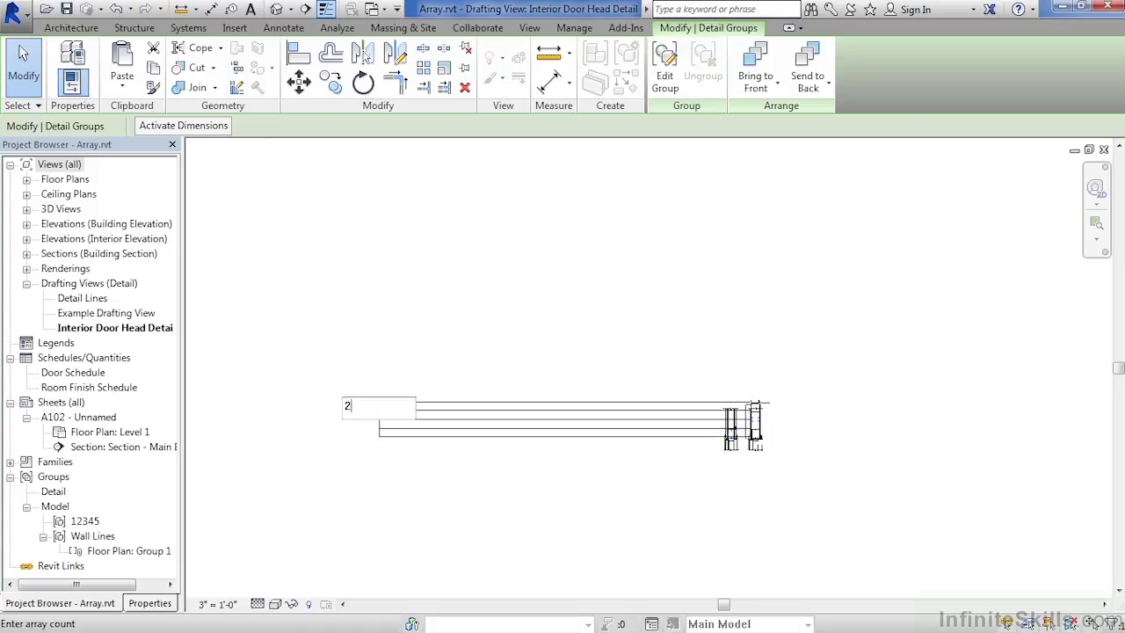
{"action": "key", "text": "Return"}
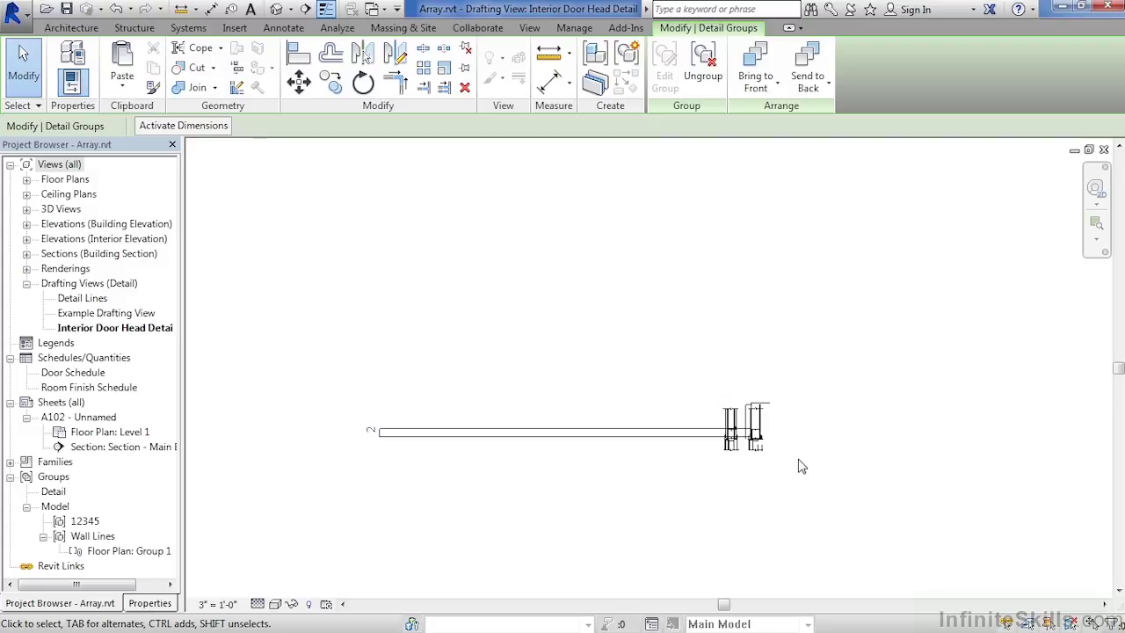
Ungroup the upper arrayed channel above the metal stud and clear the selection
{"action": "scroll", "coordinate": [751, 450], "scroll_direction": "up", "scroll_amount": 4}
{"action": "scroll", "coordinate": [754, 437], "scroll_direction": "up", "scroll_amount": 5}
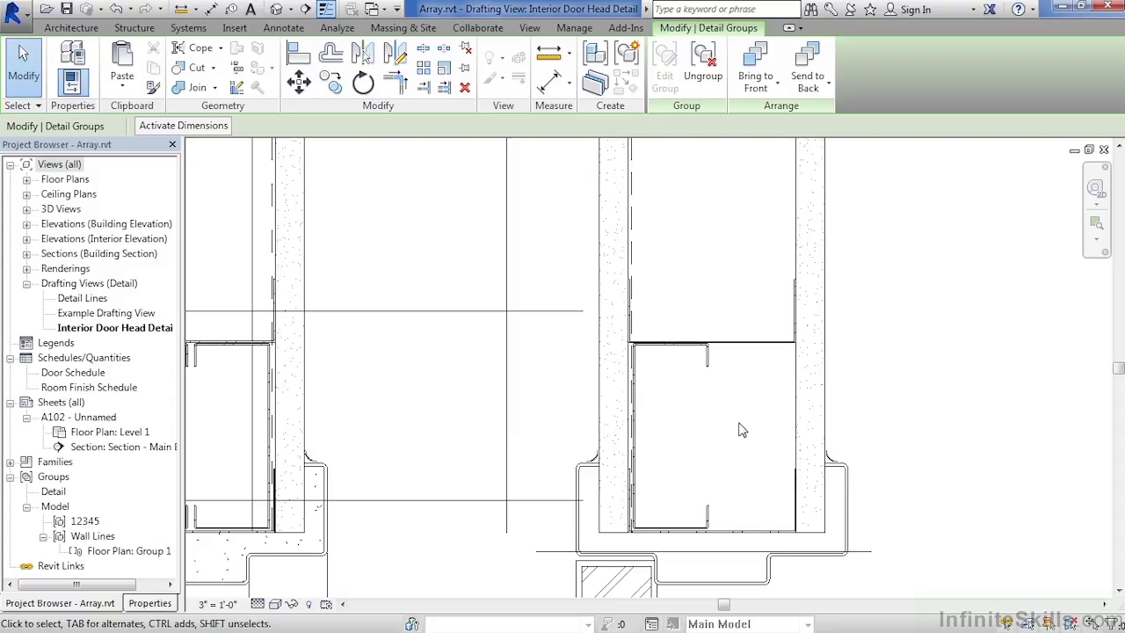
{"action": "left_click", "coordinate": [760, 345]}
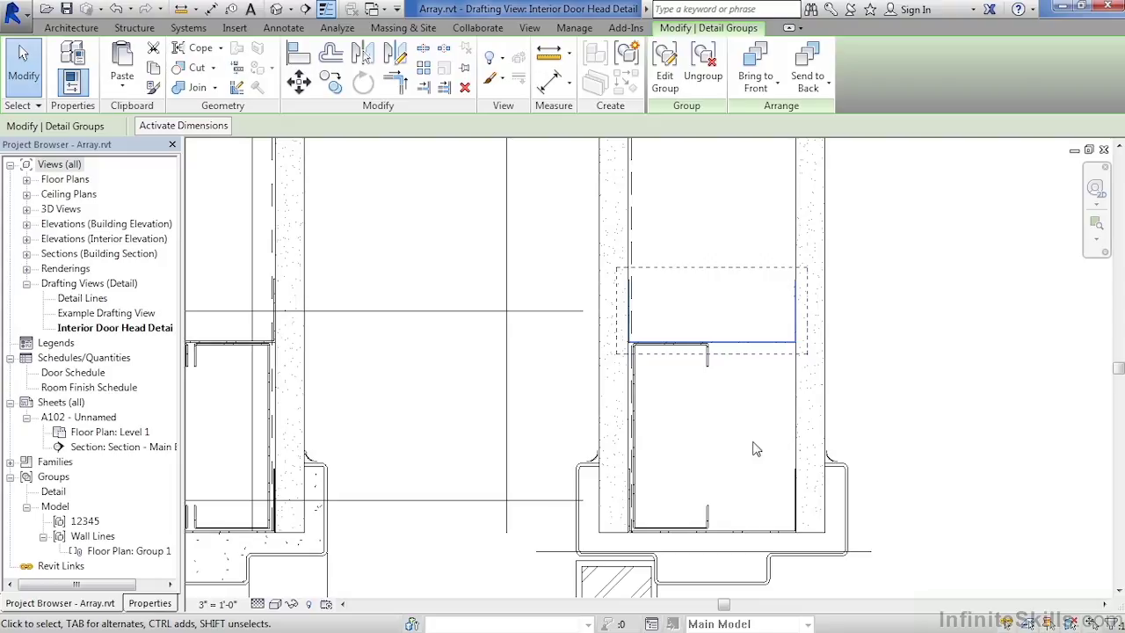
{"action": "left_click", "coordinate": [712, 95]}
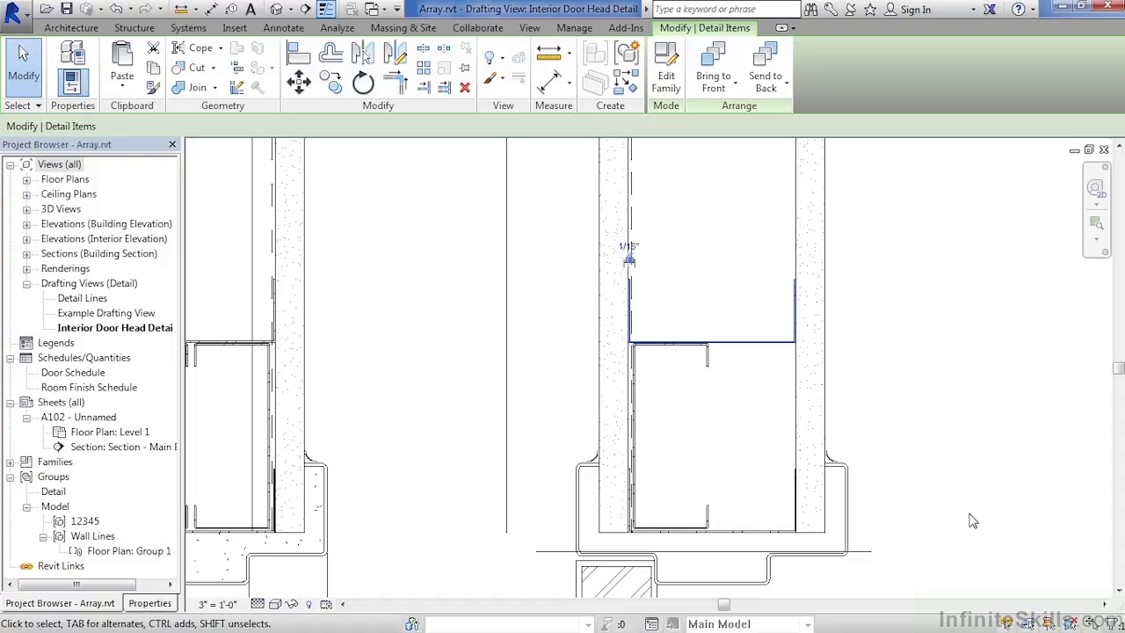
{"action": "left_click", "coordinate": [973, 521]}
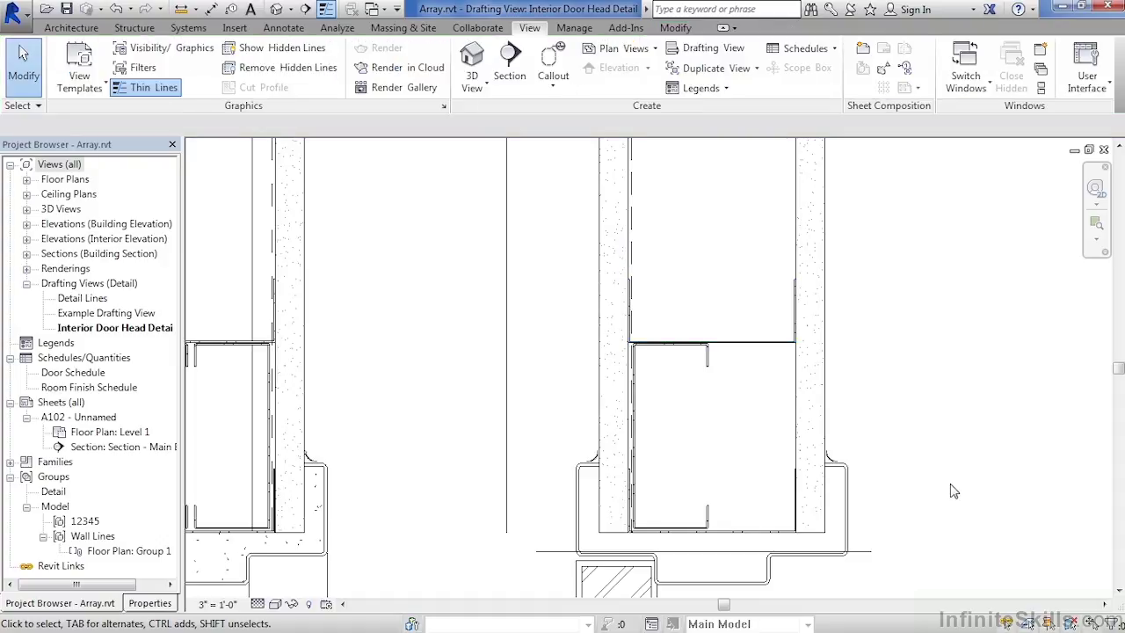
{"action": "scroll", "coordinate": [891, 467], "scroll_direction": "down", "scroll_amount": 3}
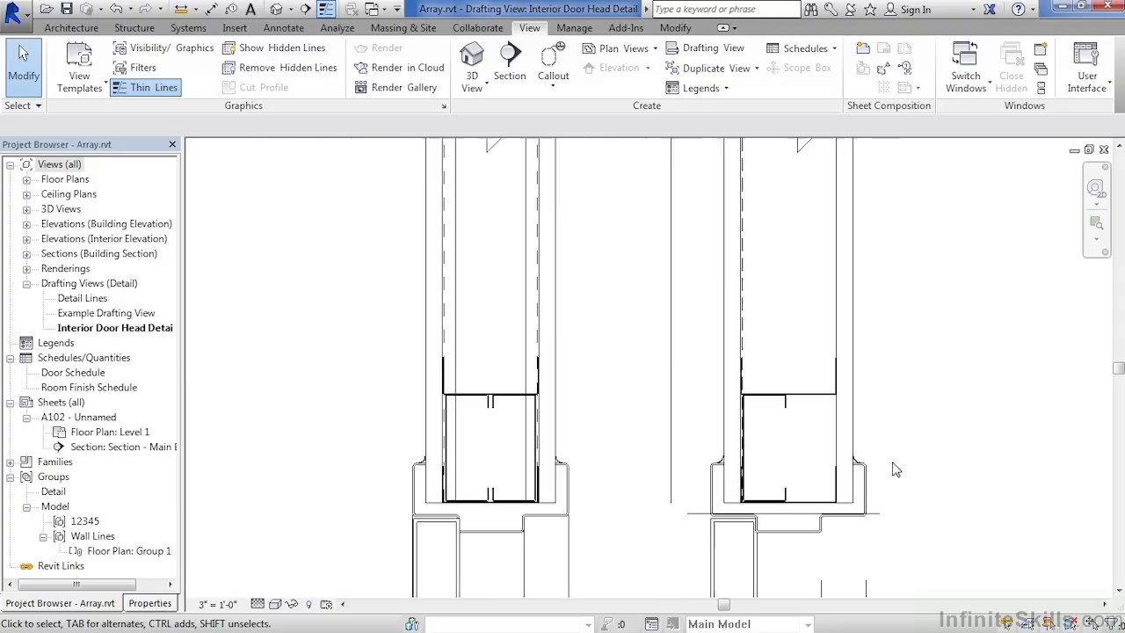
{"action": "scroll", "coordinate": [693, 468], "scroll_direction": "up", "scroll_amount": 1}
{"action": "scroll", "coordinate": [692, 469], "scroll_direction": "up", "scroll_amount": 2}
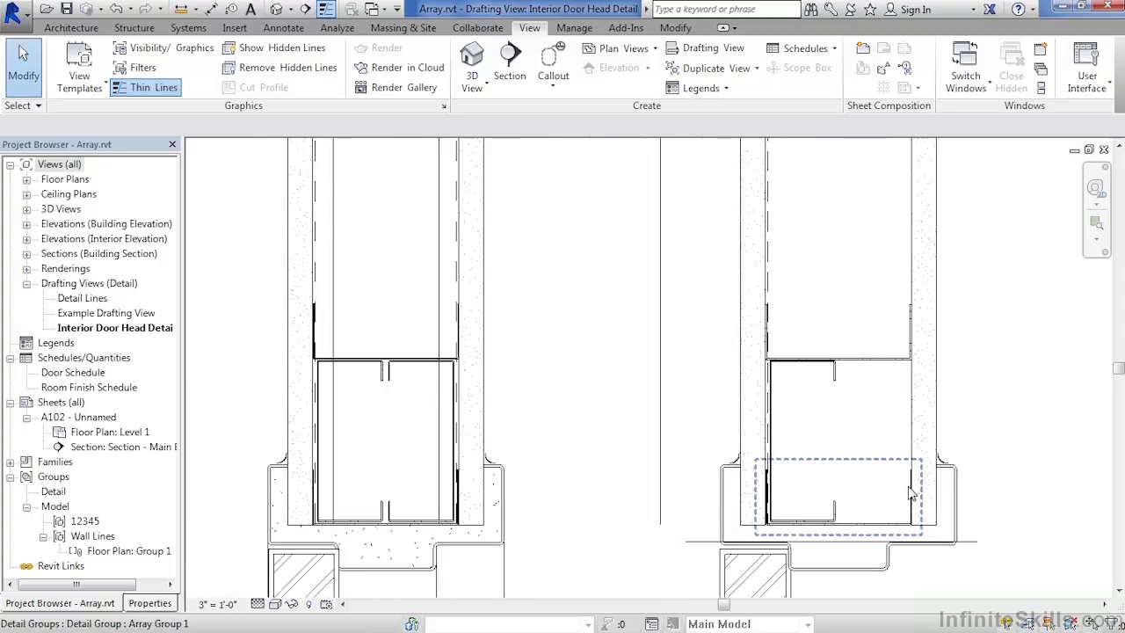